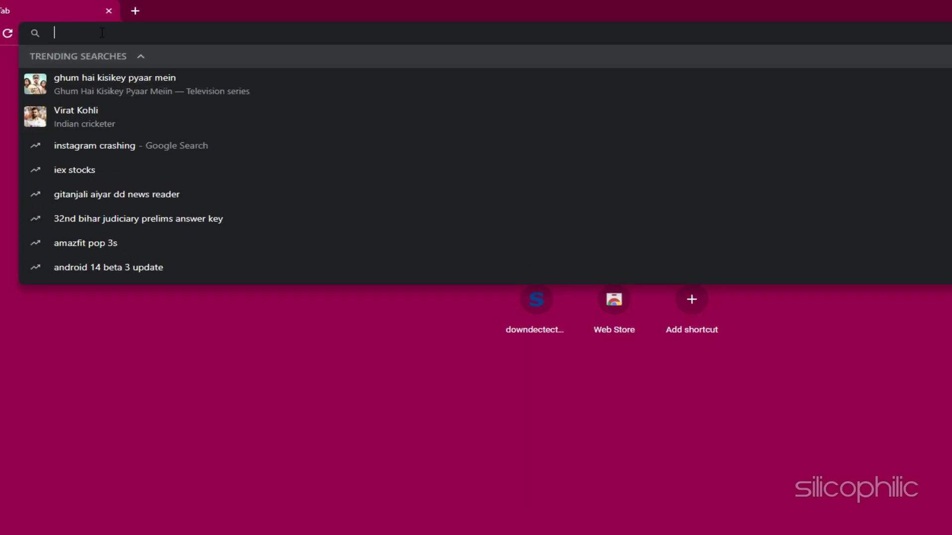
Load downdetector.com and search it for Diablo outages
{"action": "type", "text": "downdetec"}
{"action": "type", "text": "tor.com"}
{"action": "key", "text": "Return"}
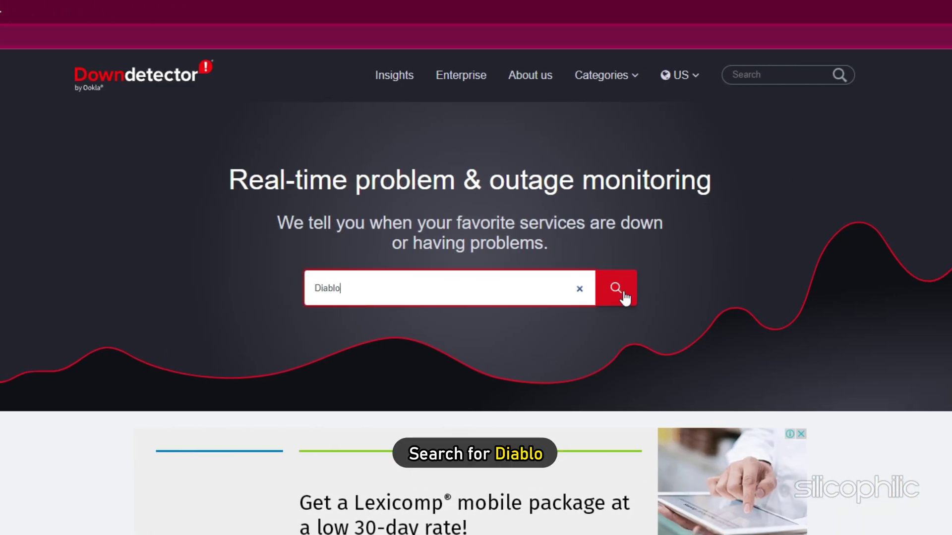
{"action": "left_click", "coordinate": [616, 289]}
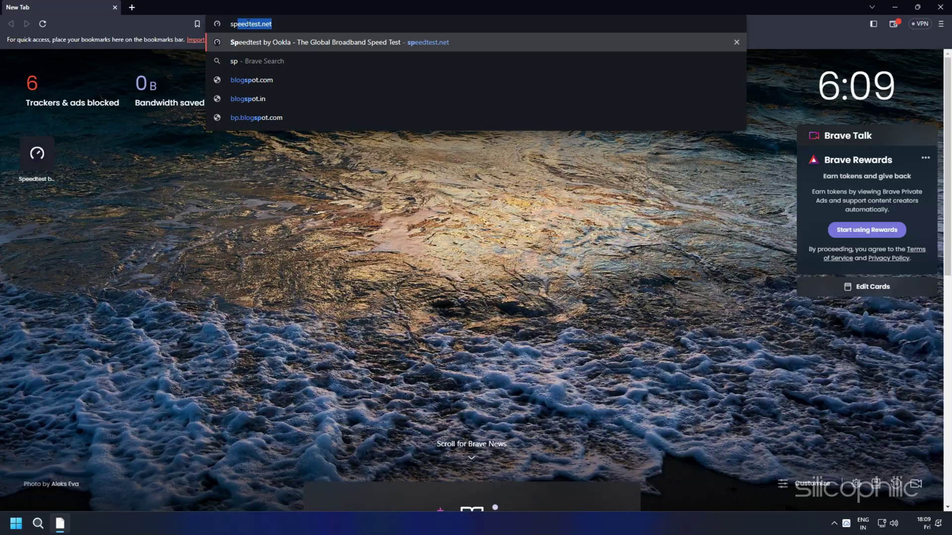
Run a speedtest.net internet speed test, blocking the site's location request
{"action": "type", "text": "test.net"}
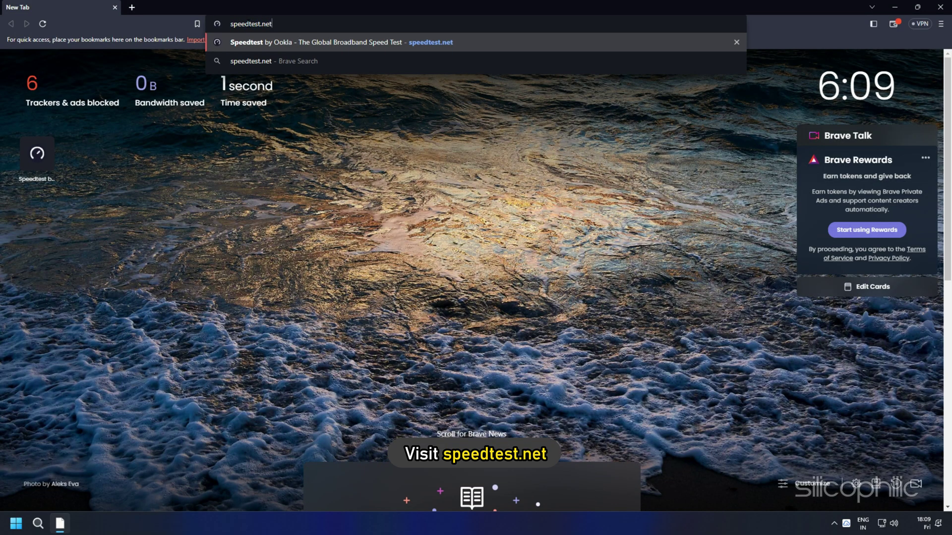
{"action": "key", "text": "Return"}
{"action": "left_click", "coordinate": [438, 159]}
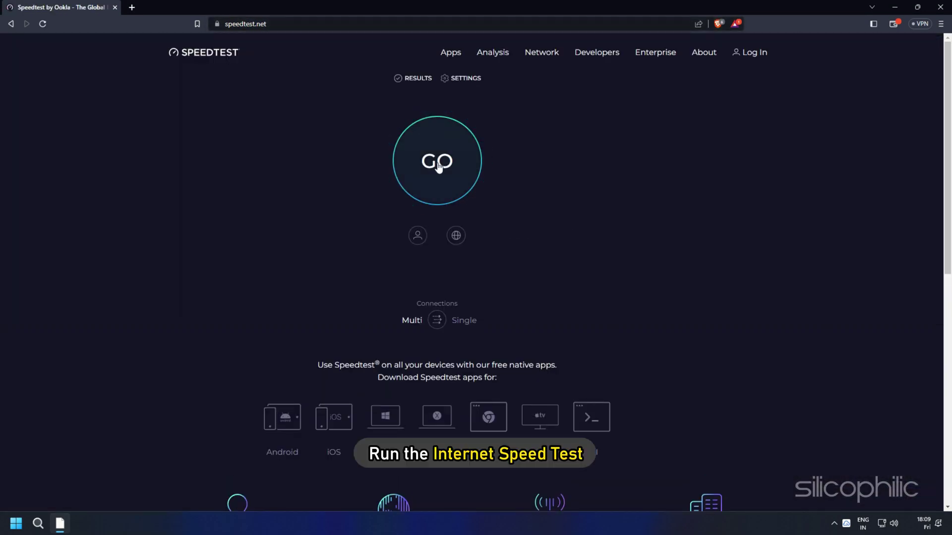
{"action": "left_click", "coordinate": [363, 143]}
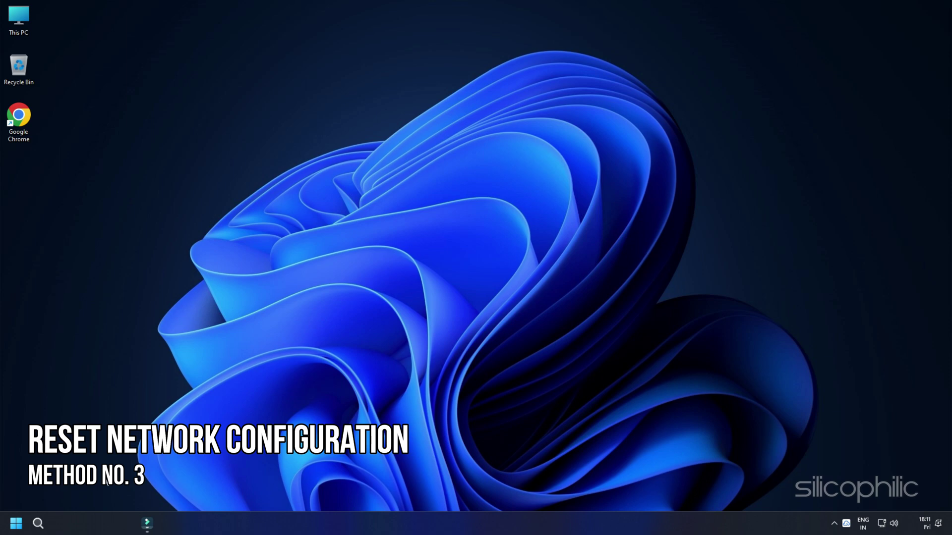
Launch Command Prompt as administrator from Windows search
{"action": "key", "text": "super+s"}
{"action": "type", "text": "cmd"}
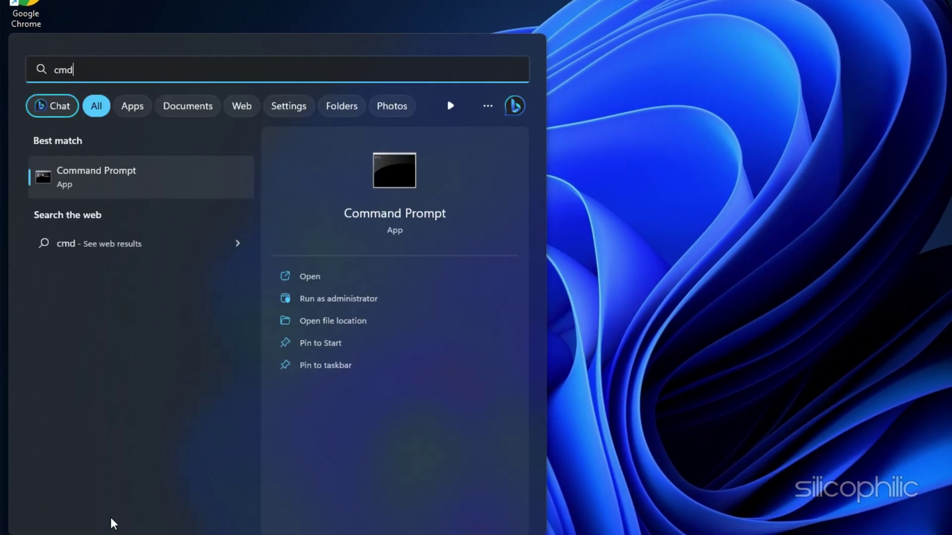
{"action": "left_click", "coordinate": [332, 299]}
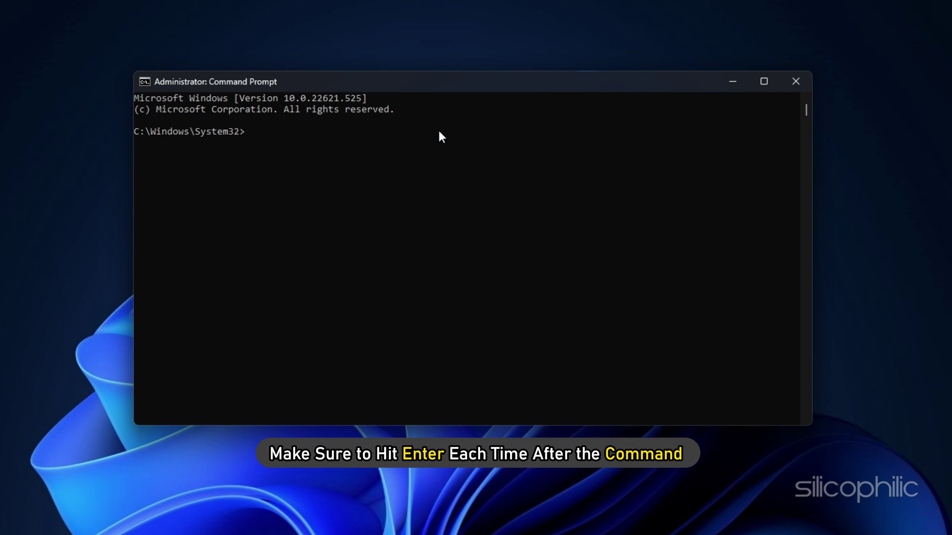
Flush the DNS cache, then release and renew the IP address with ipconfig
{"action": "type", "text": "ipconfig/"}
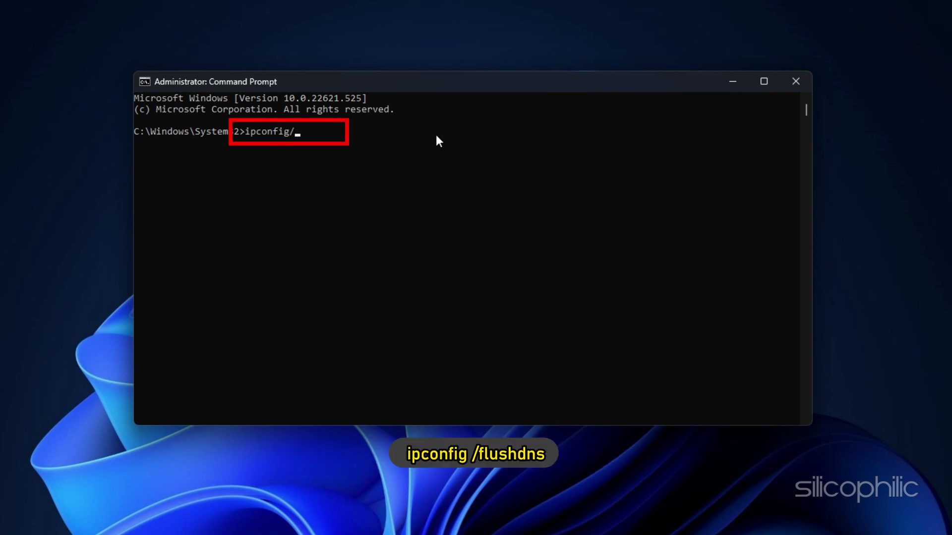
{"action": "type", "text": "flushdns"}
{"action": "key", "text": "Return"}
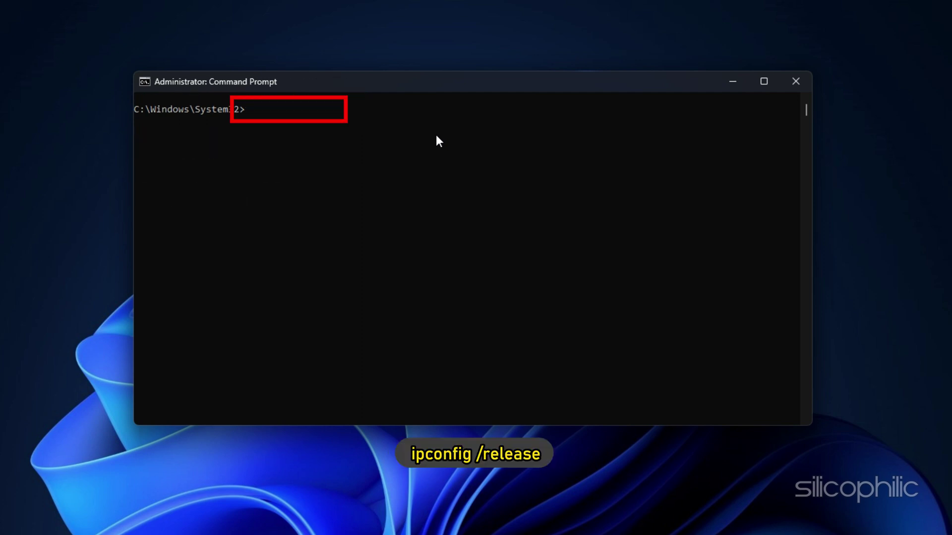
{"action": "type", "text": "ipconfig/release"}
{"action": "key", "text": "Return"}
{"action": "type", "text": "i"}
{"action": "type", "text": "pconfig/renew"}
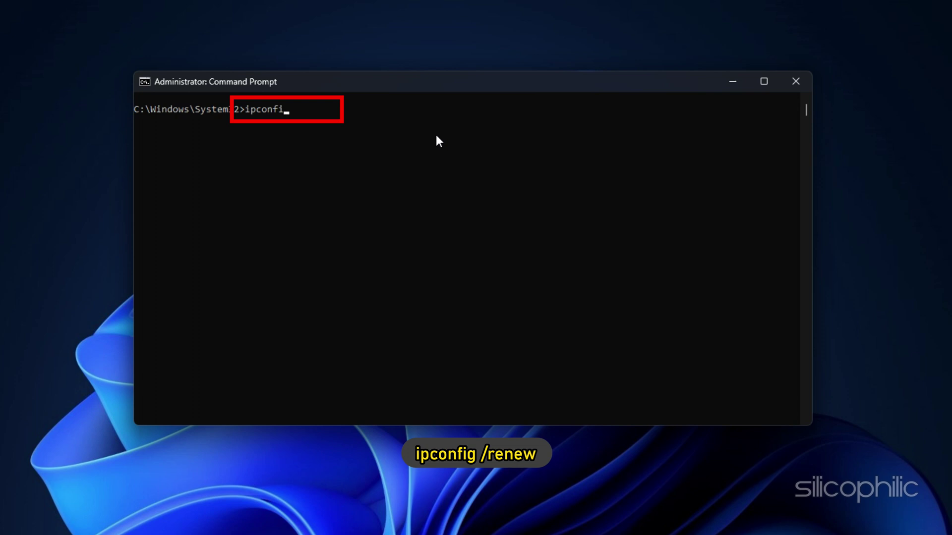
{"action": "key", "text": "Return"}
Reset TCP/IP and Winsock with netsh int ip reset and netsh winsock reset
{"action": "type", "text": "n"}
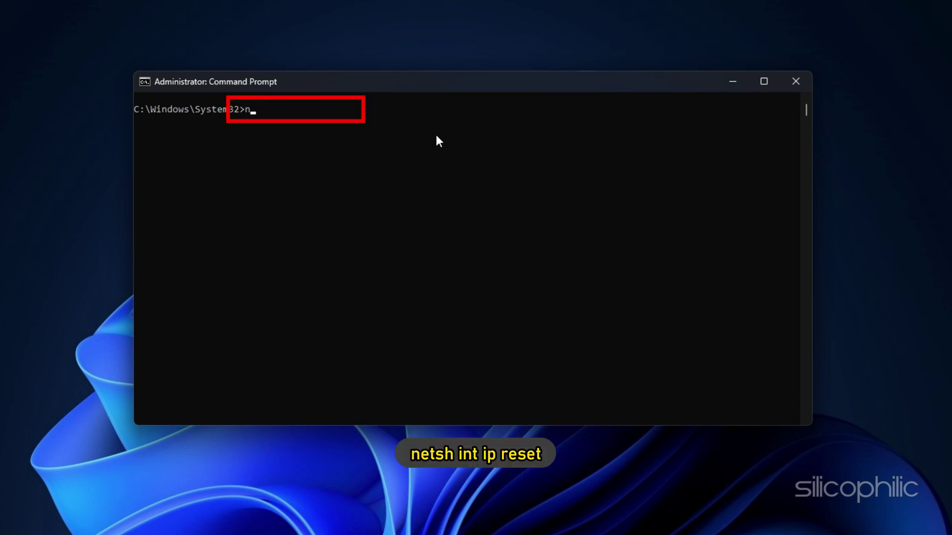
{"action": "type", "text": "etsh int ip reset"}
{"action": "key", "text": "Return"}
{"action": "type", "text": "n"}
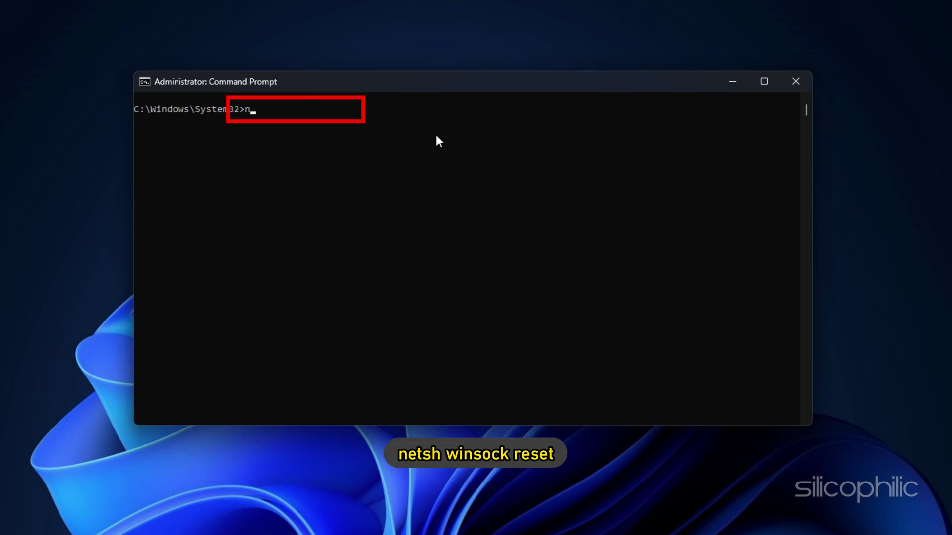
{"action": "type", "text": "etsh winsock reset"}
{"action": "key", "text": "Return"}
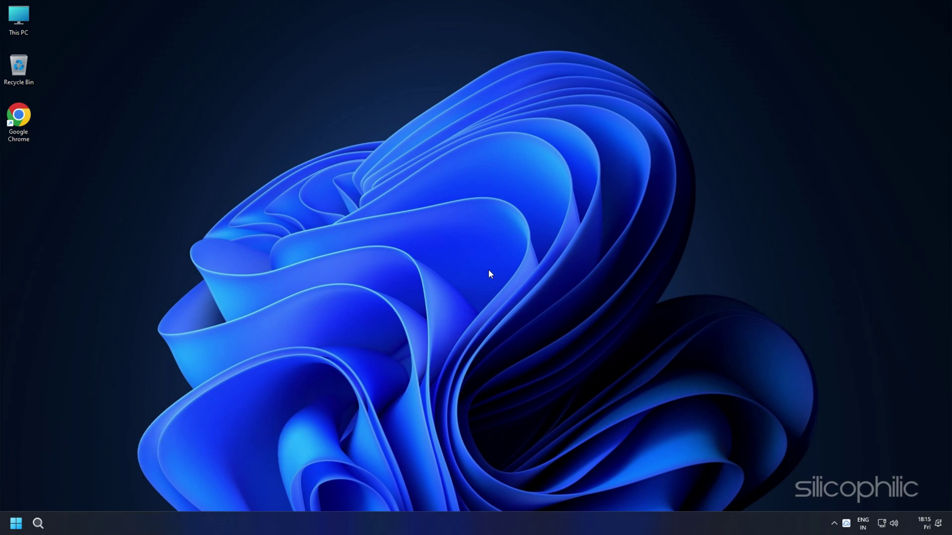
Open the Ethernet adapter's properties from Network Connections via the Run box
{"action": "key", "text": "super+r"}
{"action": "type", "text": "n"}
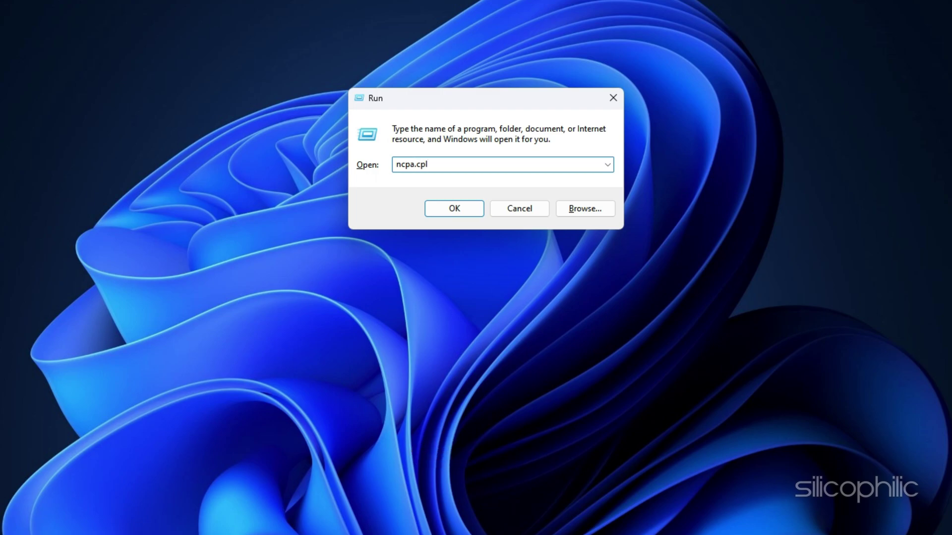
{"action": "key", "text": "Return"}
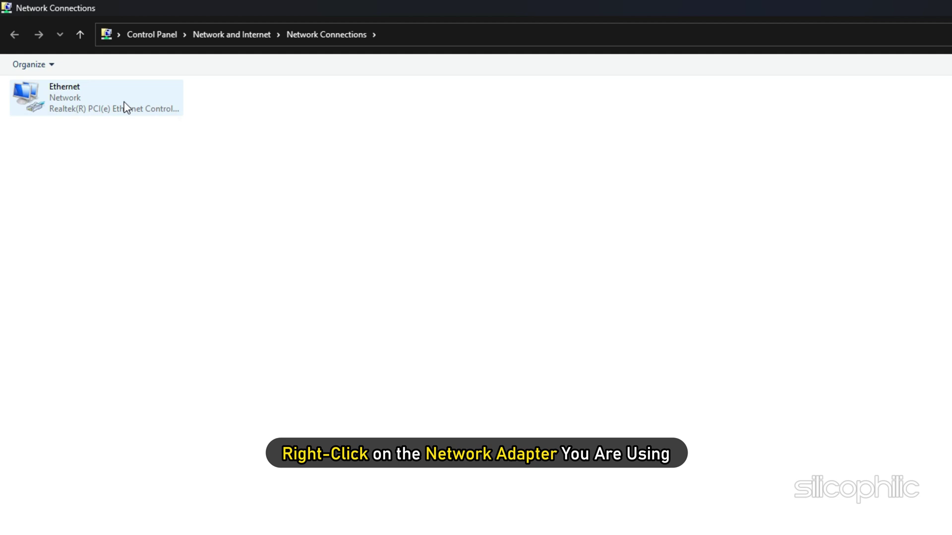
{"action": "right_click", "coordinate": [46, 104]}
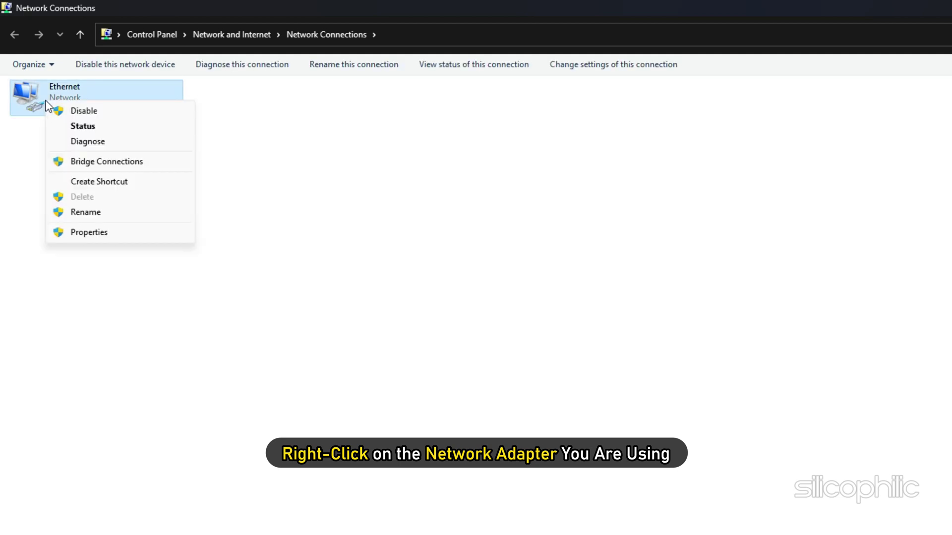
{"action": "left_click", "coordinate": [90, 234]}
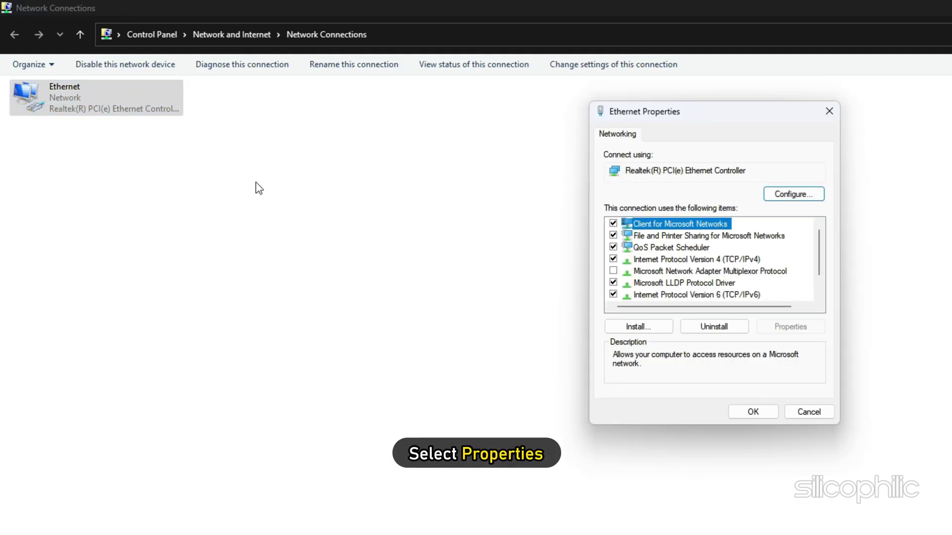
Set the Ethernet IPv4 DNS servers to 8.8.8.8 and 8.8.4.4, then save and close
{"action": "left_click", "coordinate": [485, 259]}
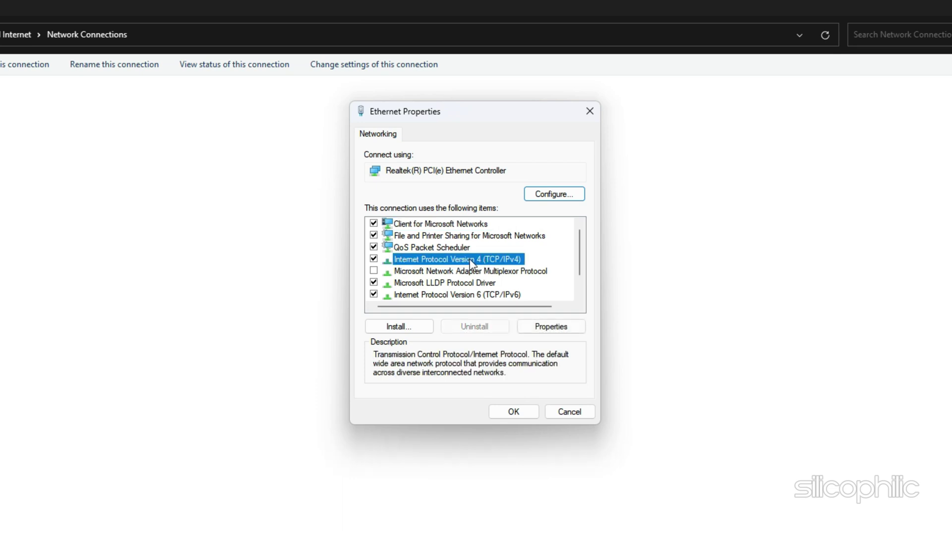
{"action": "left_click", "coordinate": [574, 332]}
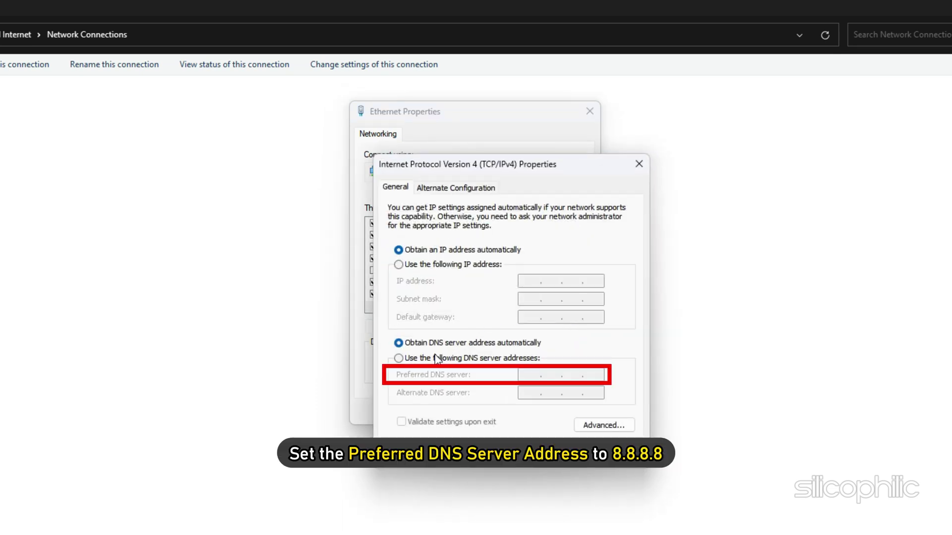
{"action": "left_click", "coordinate": [436, 359]}
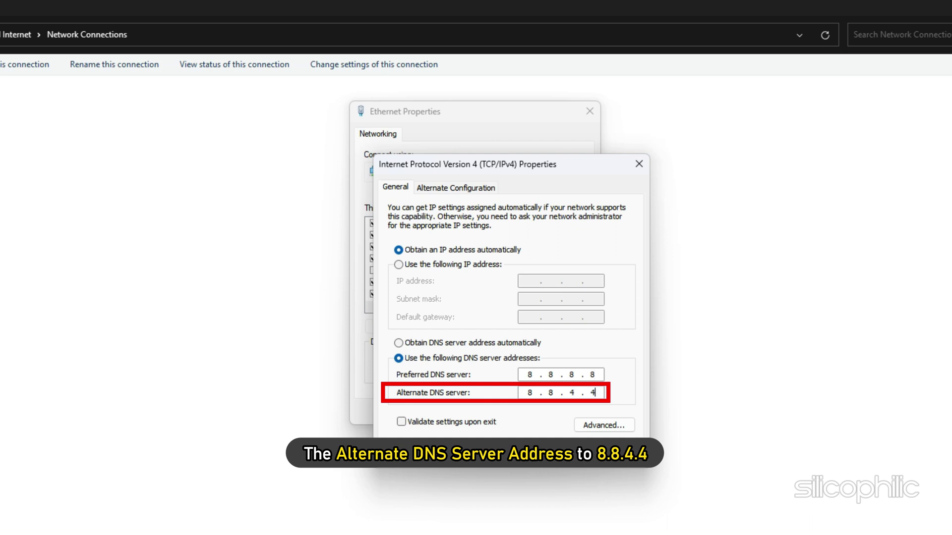
{"action": "left_click", "coordinate": [563, 456]}
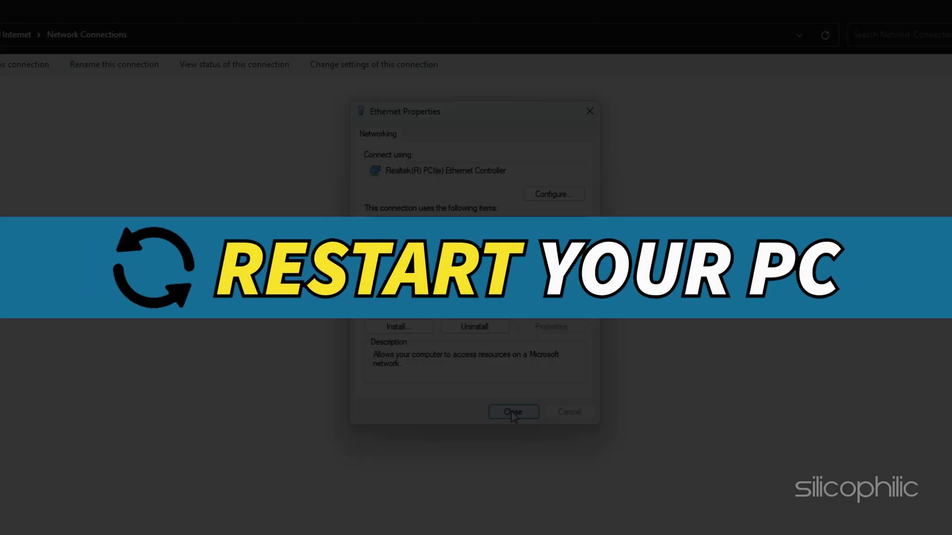
{"action": "left_click", "coordinate": [513, 412]}
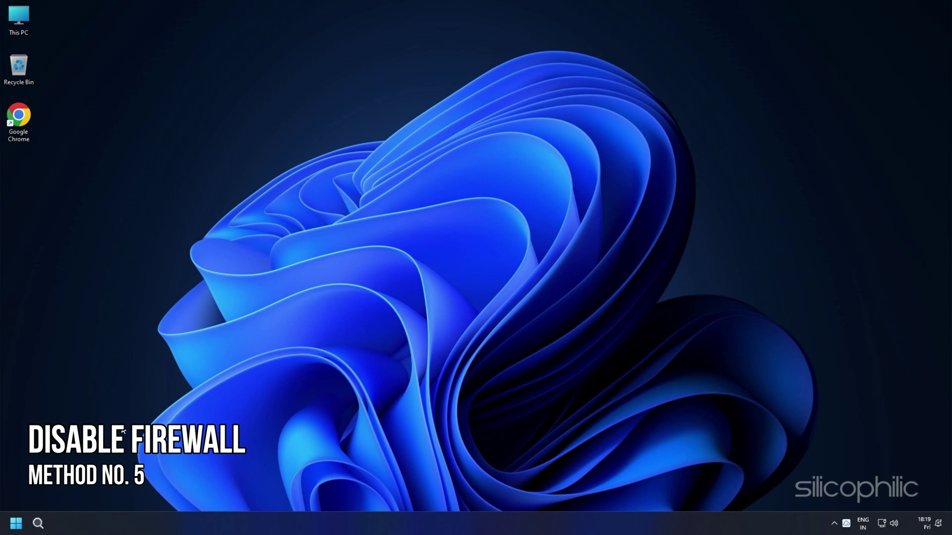
Open Control Panel and view all items as large icons
{"action": "key", "text": "super+s"}
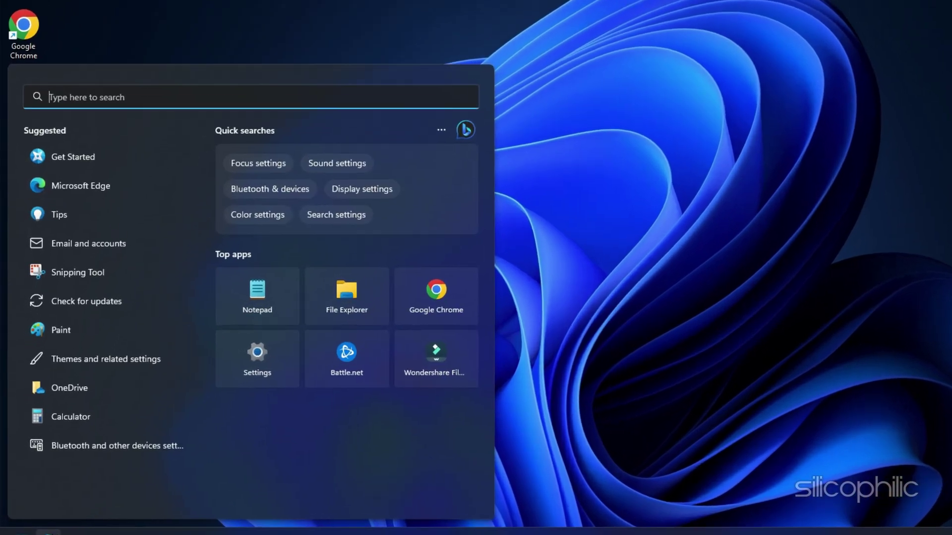
{"action": "type", "text": "control panel"}
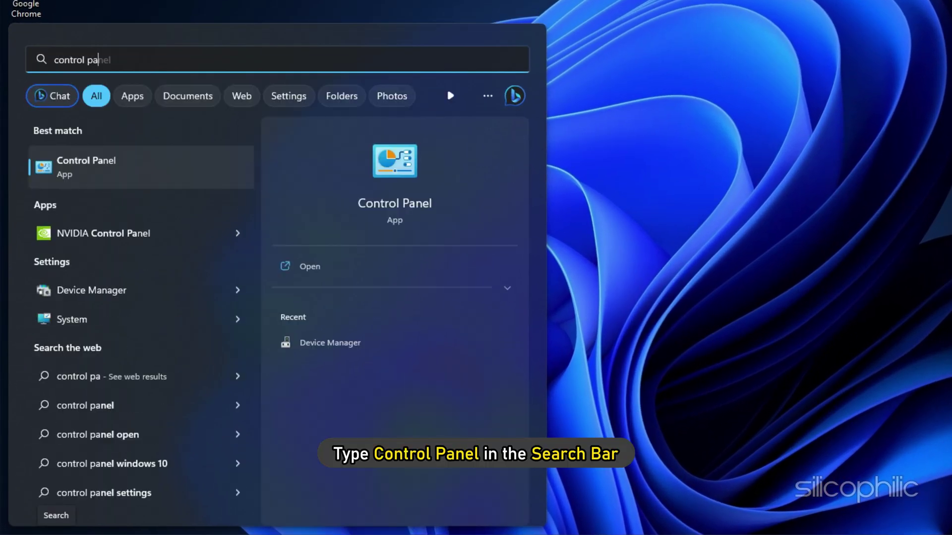
{"action": "left_click", "coordinate": [94, 167]}
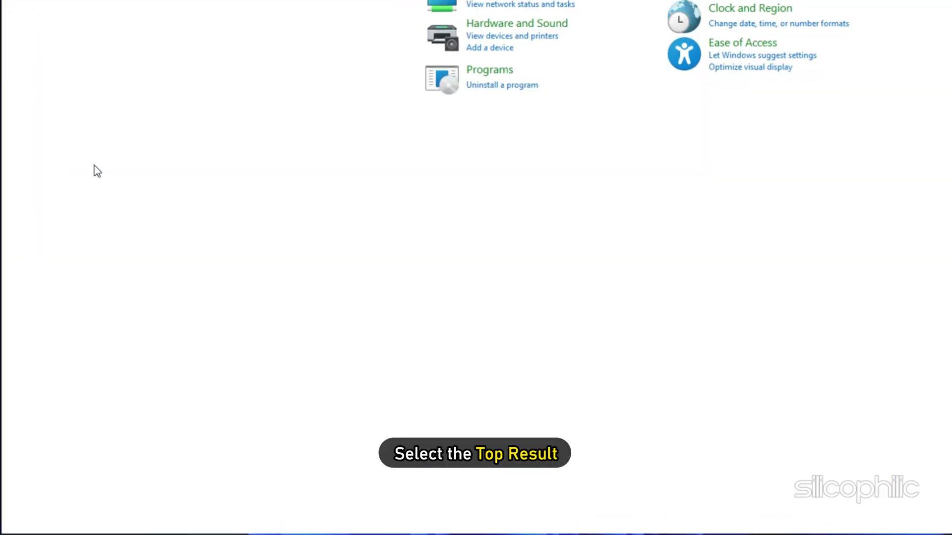
{"action": "left_click", "coordinate": [707, 78]}
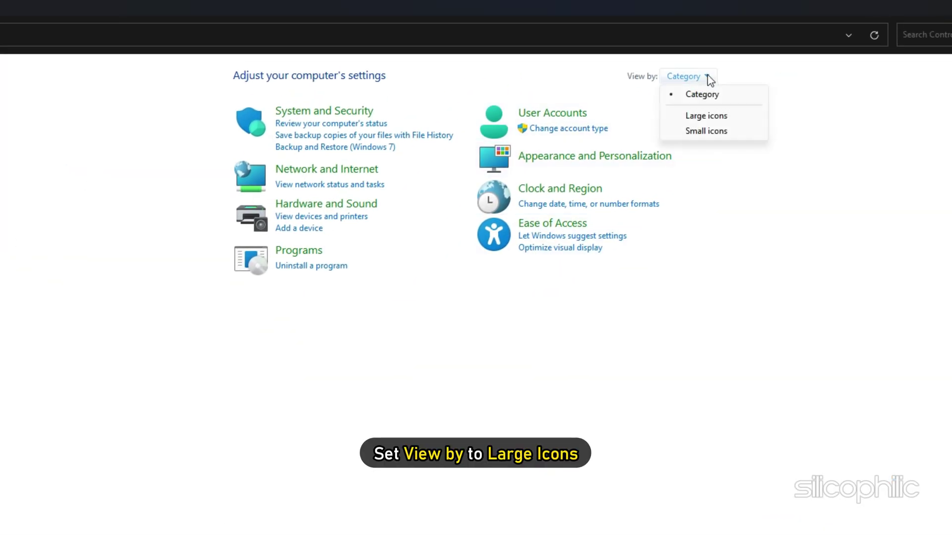
{"action": "left_click", "coordinate": [709, 116]}
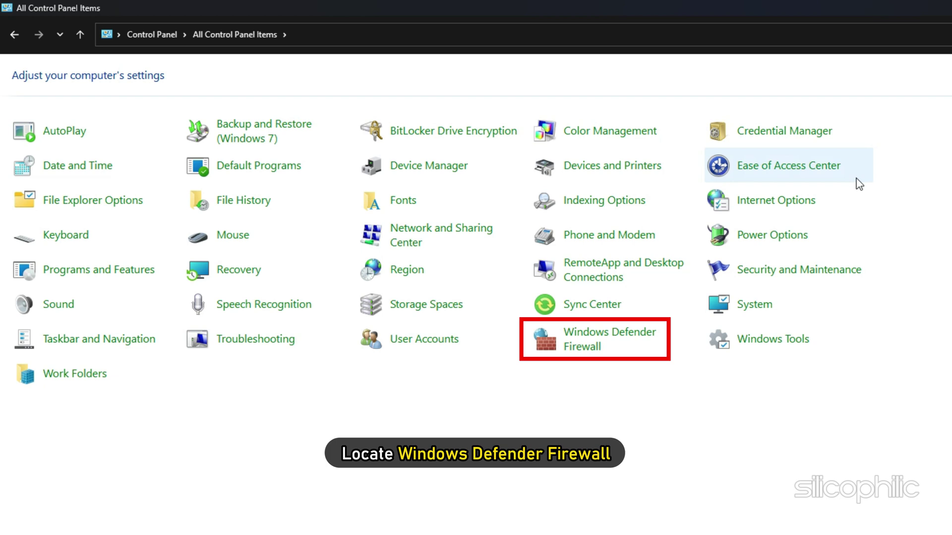
Turn off Windows Defender Firewall for both private and public networks
{"action": "left_click", "coordinate": [613, 342]}
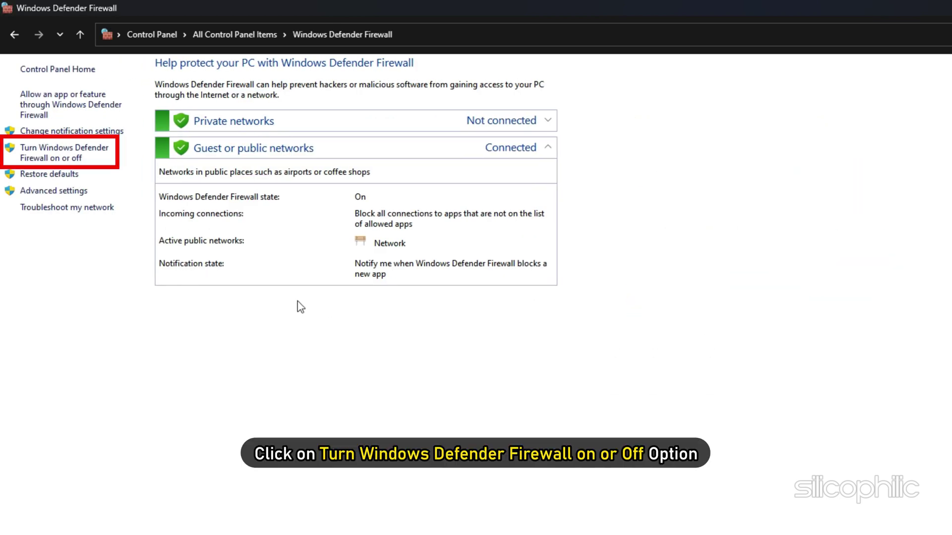
{"action": "left_click", "coordinate": [73, 155]}
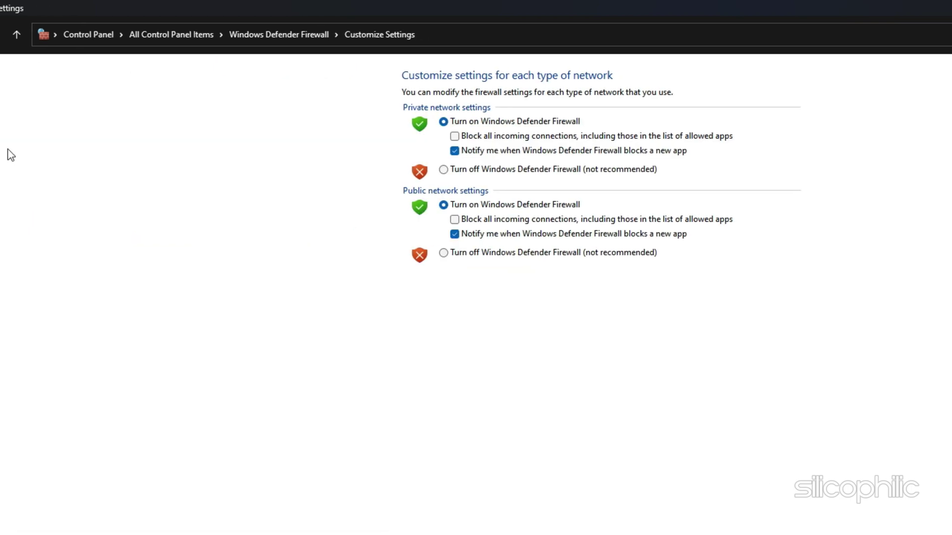
{"action": "left_click", "coordinate": [317, 170]}
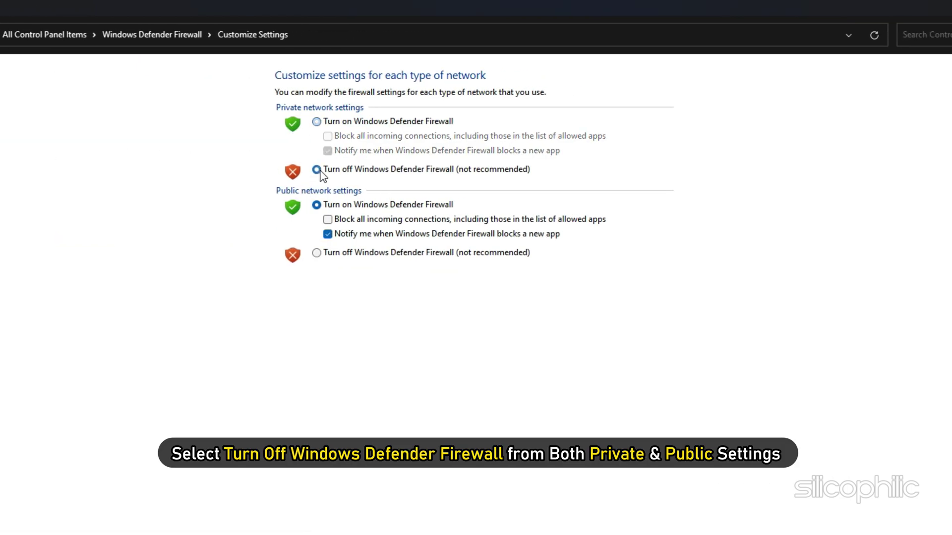
{"action": "left_click", "coordinate": [317, 254]}
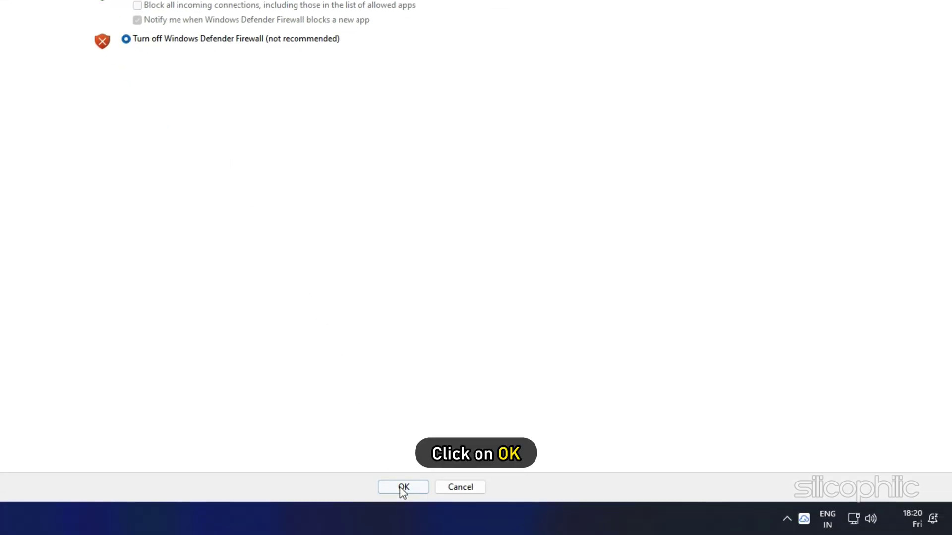
{"action": "left_click", "coordinate": [401, 487]}
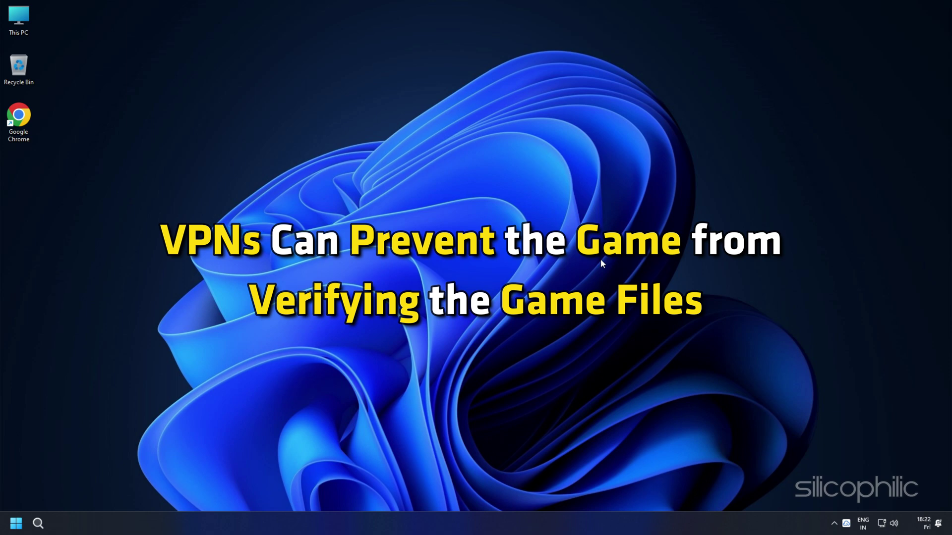
{"action": "key", "text": "super+s"}
{"action": "type", "text": "VP"}
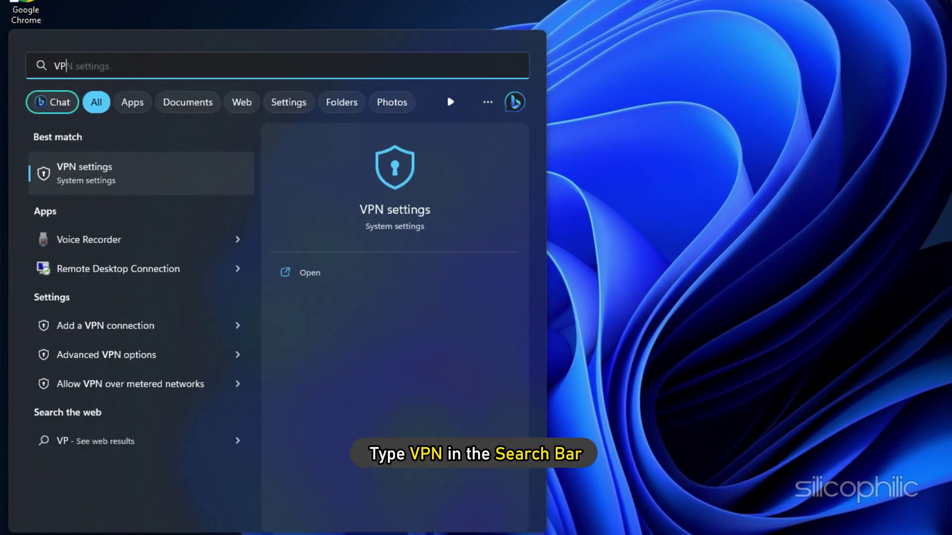
{"action": "type", "text": "N"}
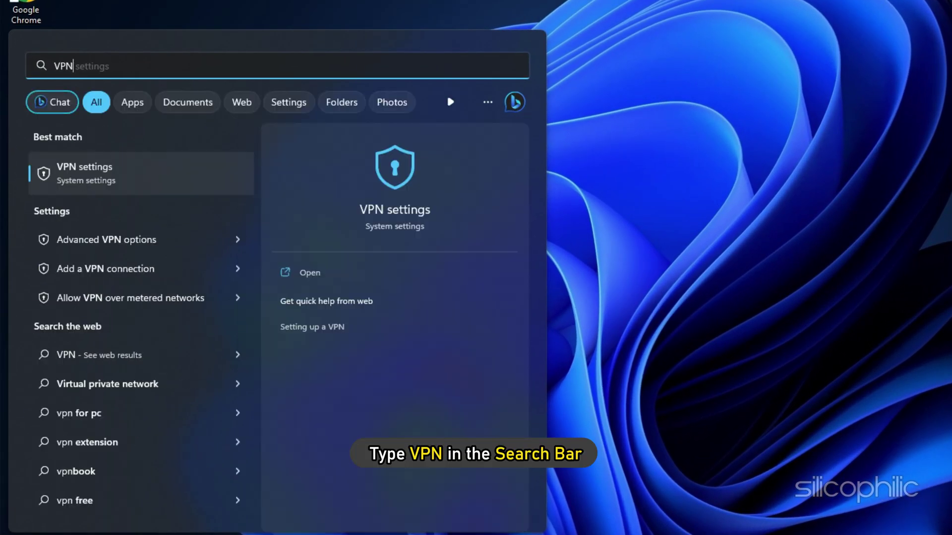
{"action": "left_click", "coordinate": [86, 175]}
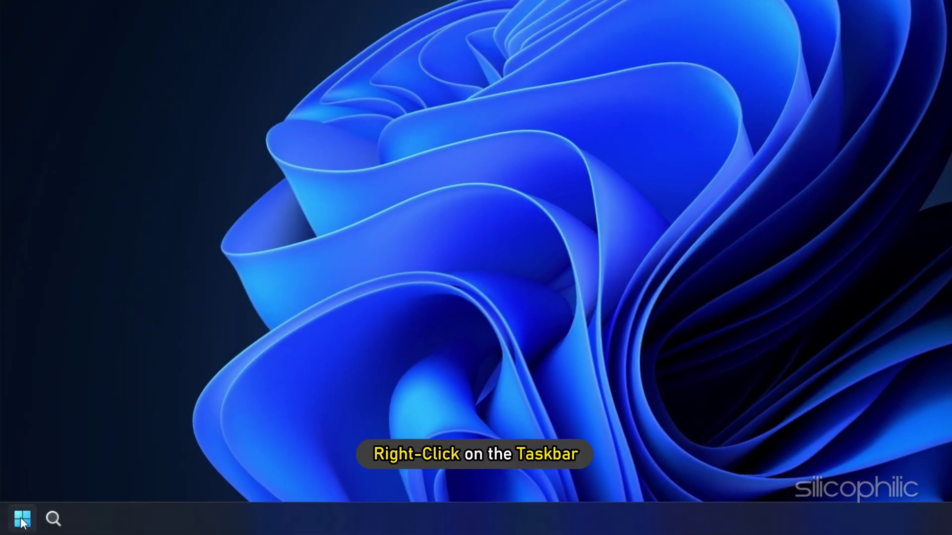
Sort Task Manager processes by network usage and end the Google Chrome task
{"action": "right_click", "coordinate": [15, 523]}
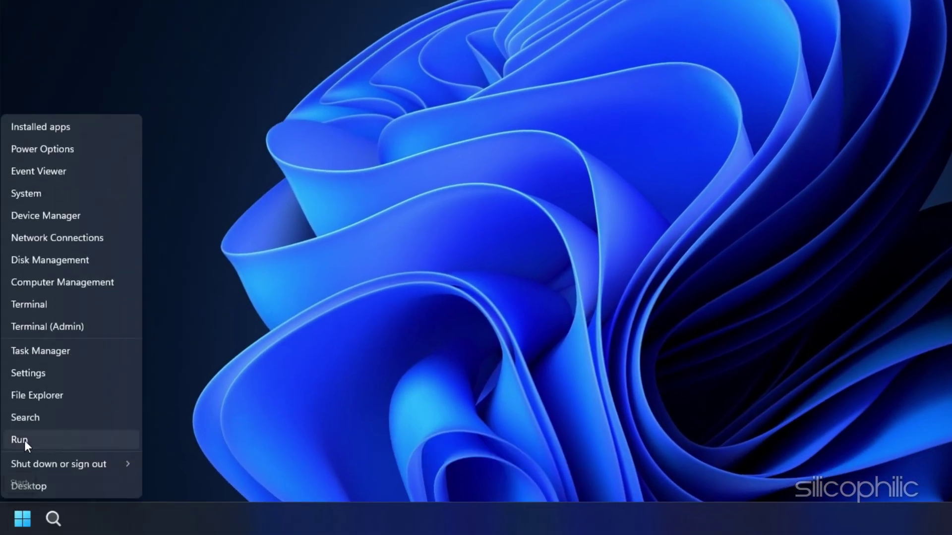
{"action": "left_click", "coordinate": [43, 351]}
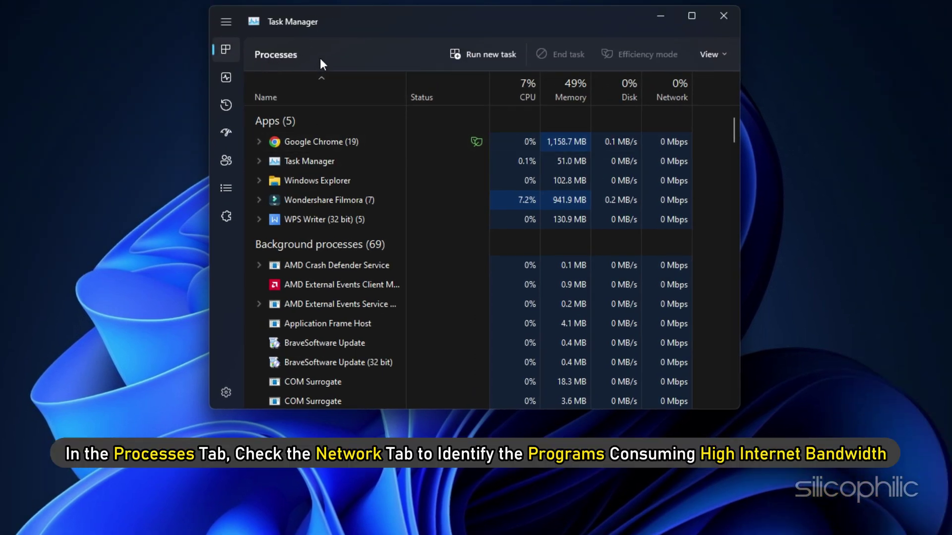
{"action": "left_click", "coordinate": [664, 84]}
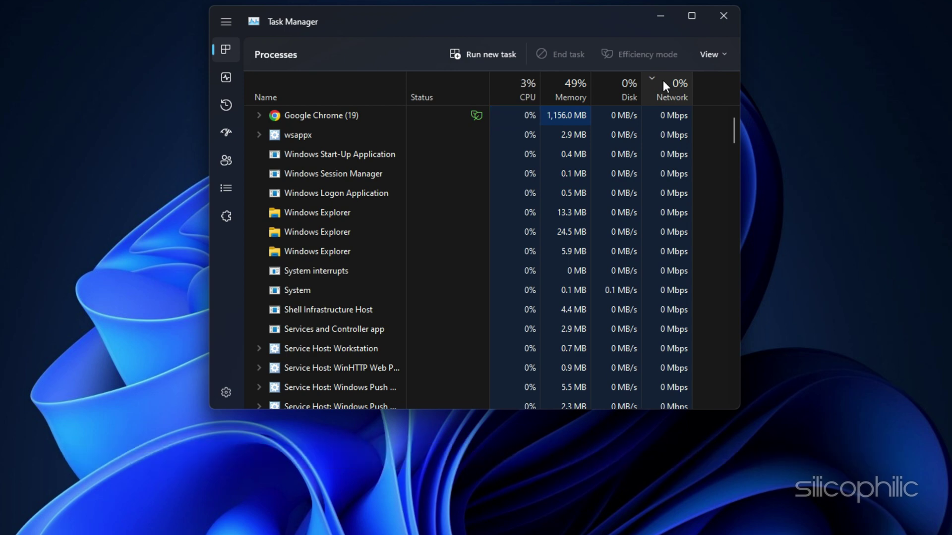
{"action": "right_click", "coordinate": [309, 114]}
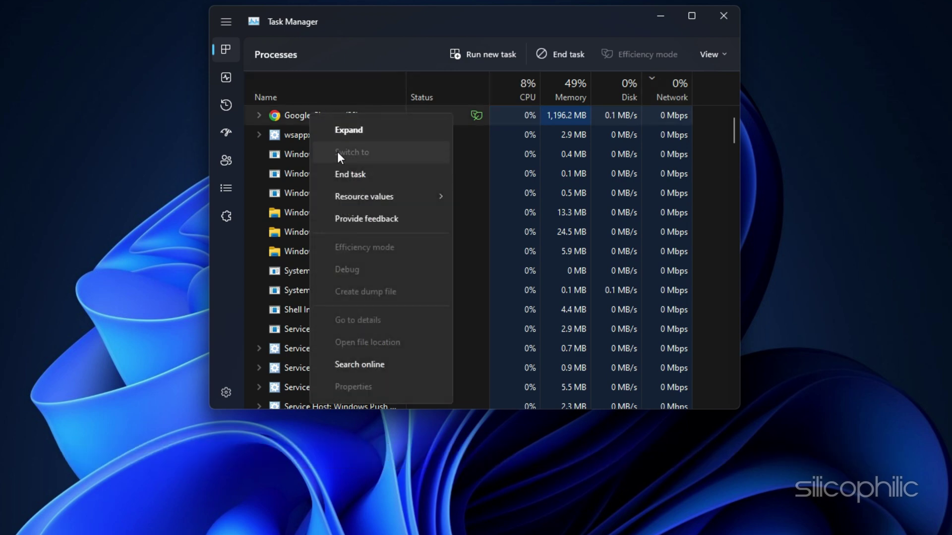
{"action": "left_click", "coordinate": [349, 174]}
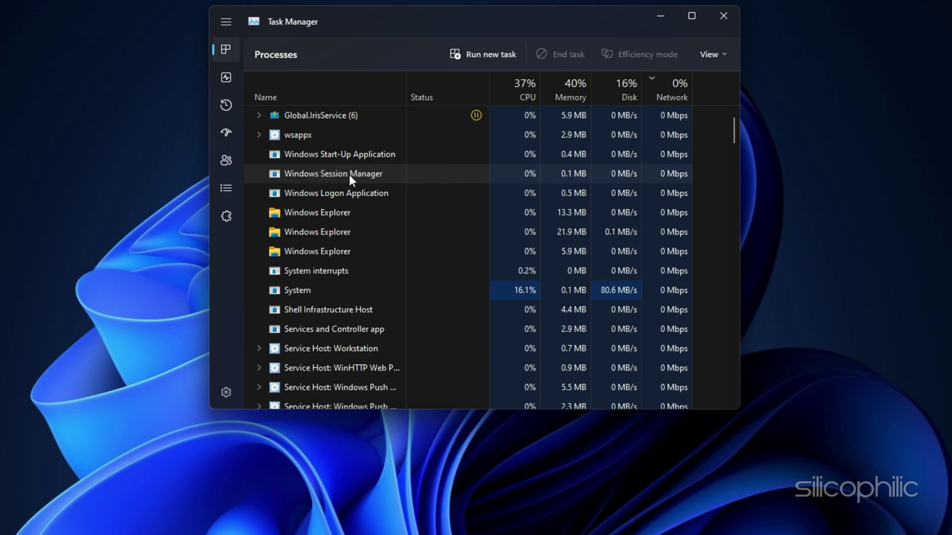